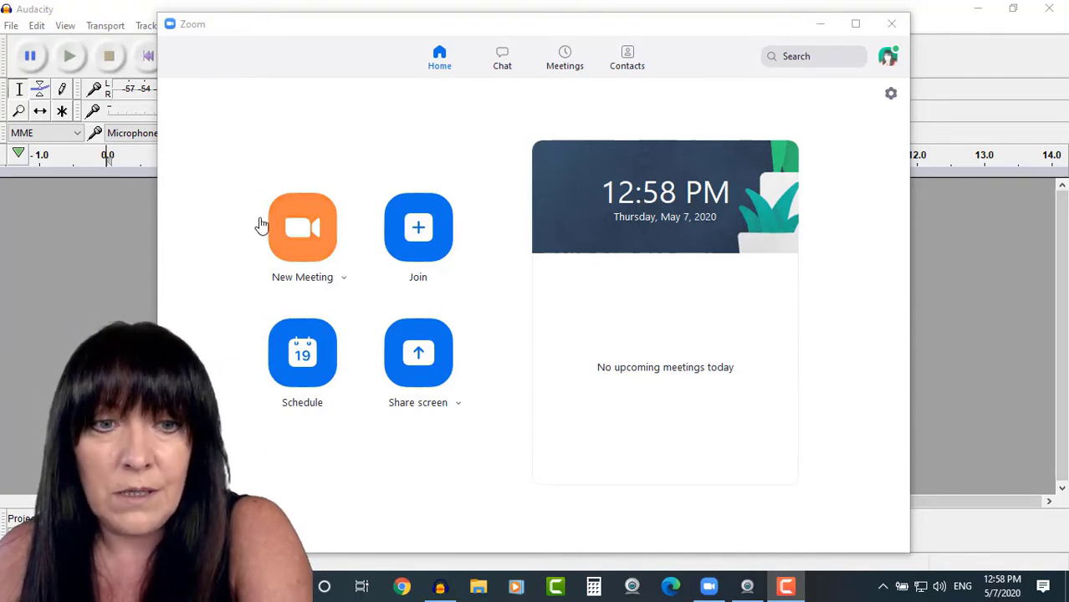
Start a new meeting, maximize its window, and dismiss the recording alert
left_click(293, 241)
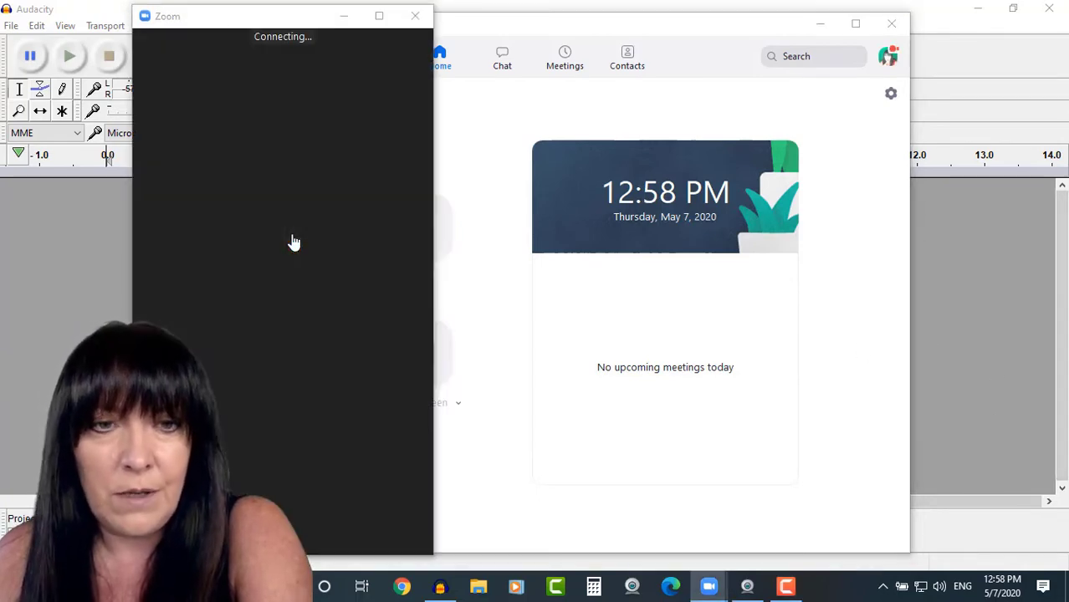
left_click(379, 16)
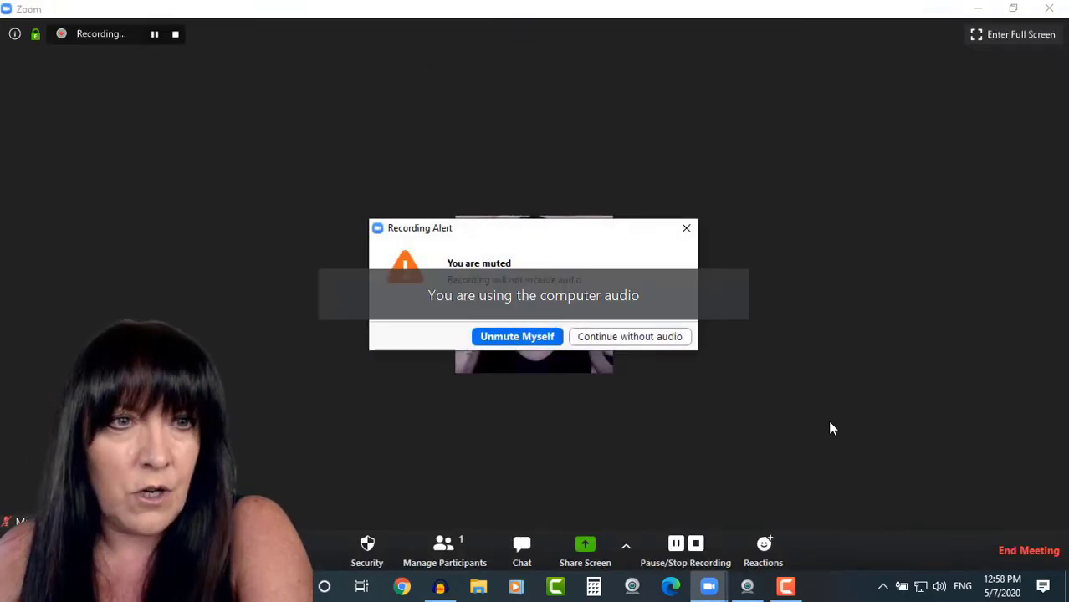
left_click(519, 337)
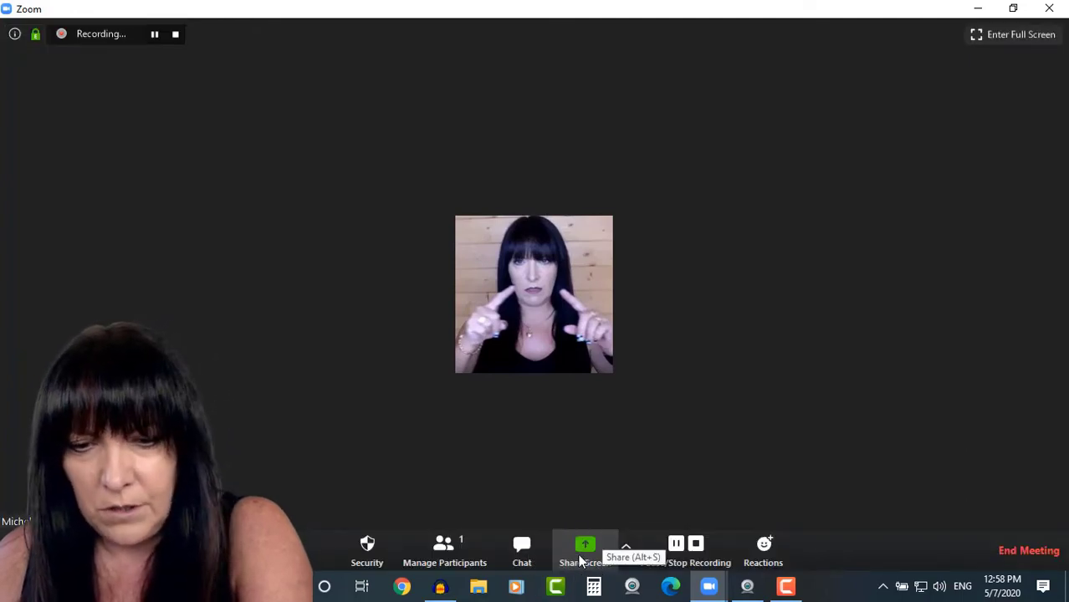
Choose the Audacity window tile and start sharing it to the meeting
left_click(583, 563)
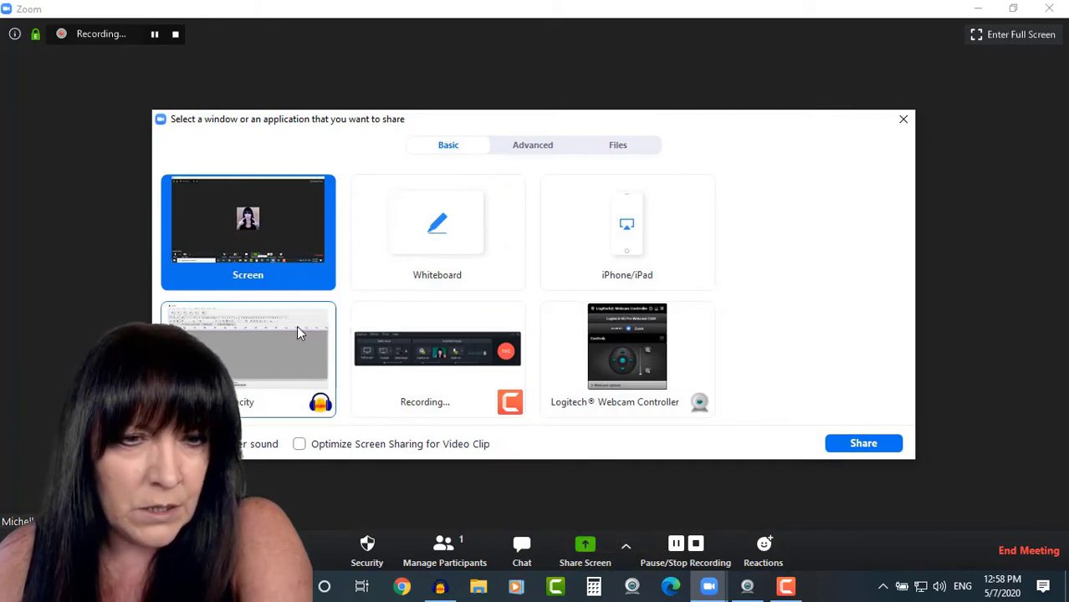
left_click(289, 354)
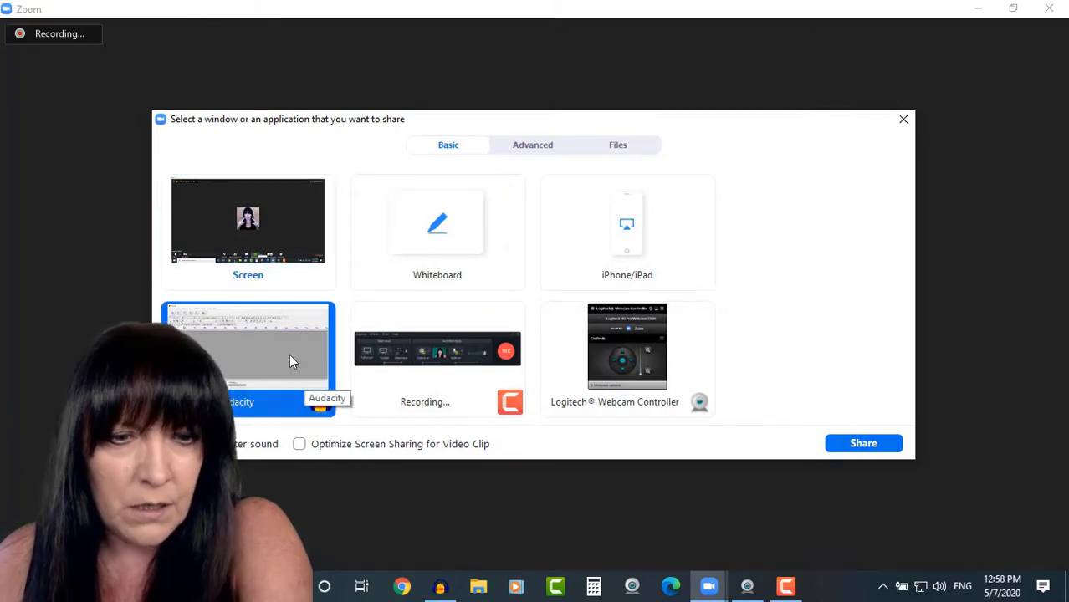
left_click(849, 444)
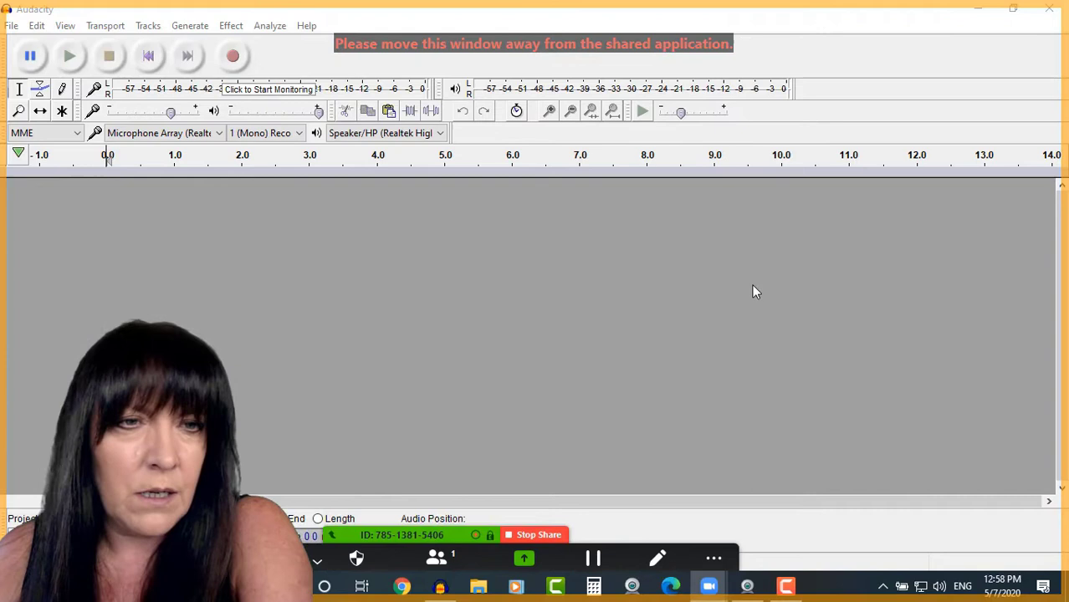
Record a roughly 9-second voice clip, then play it back from 1.591 s
left_click(234, 59)
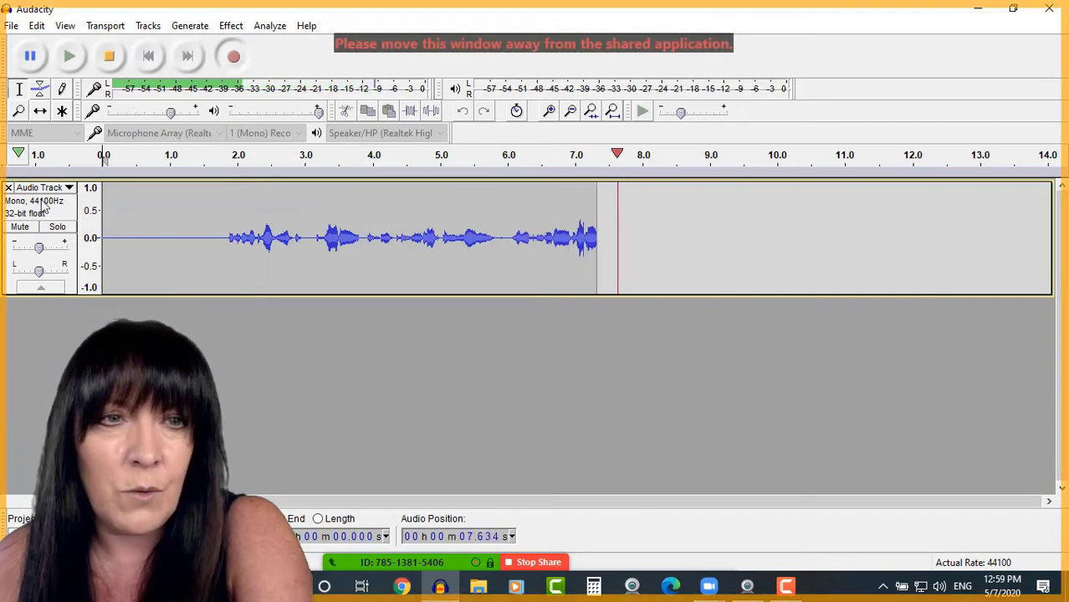
left_click(109, 57)
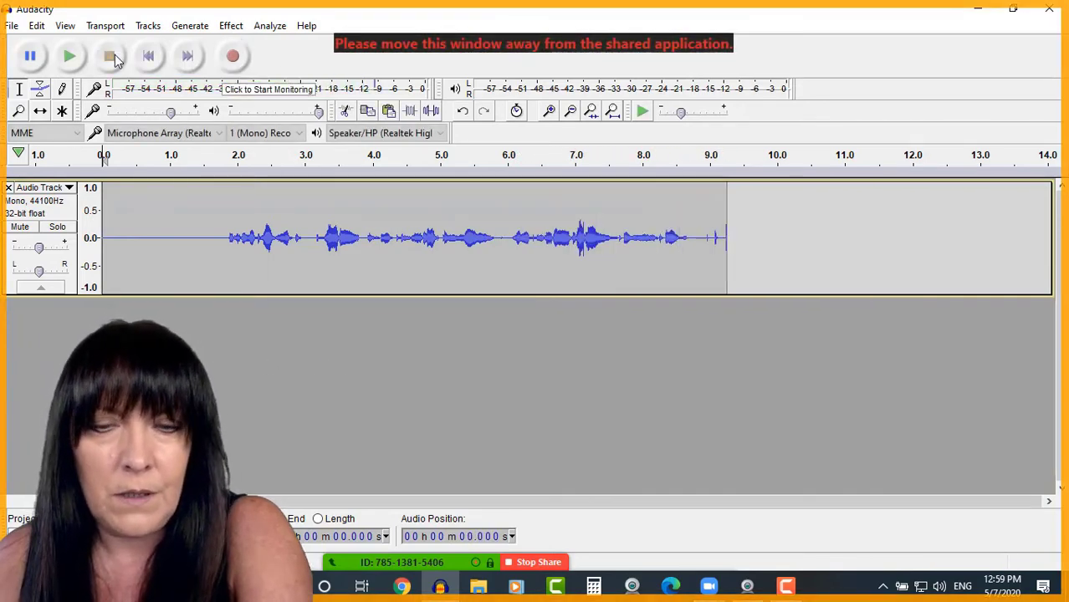
left_click(210, 236)
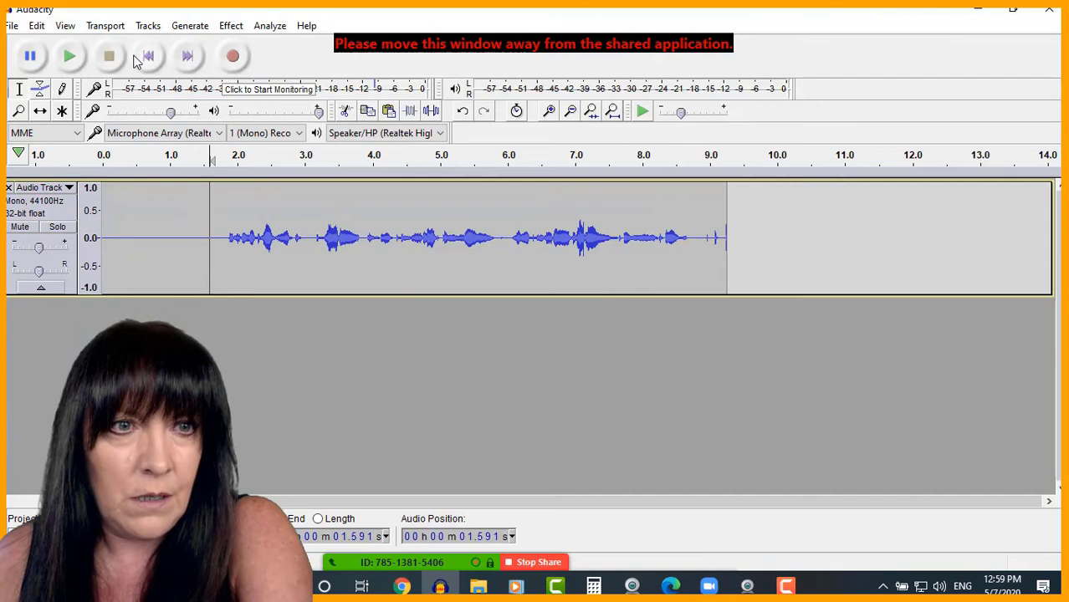
left_click(76, 61)
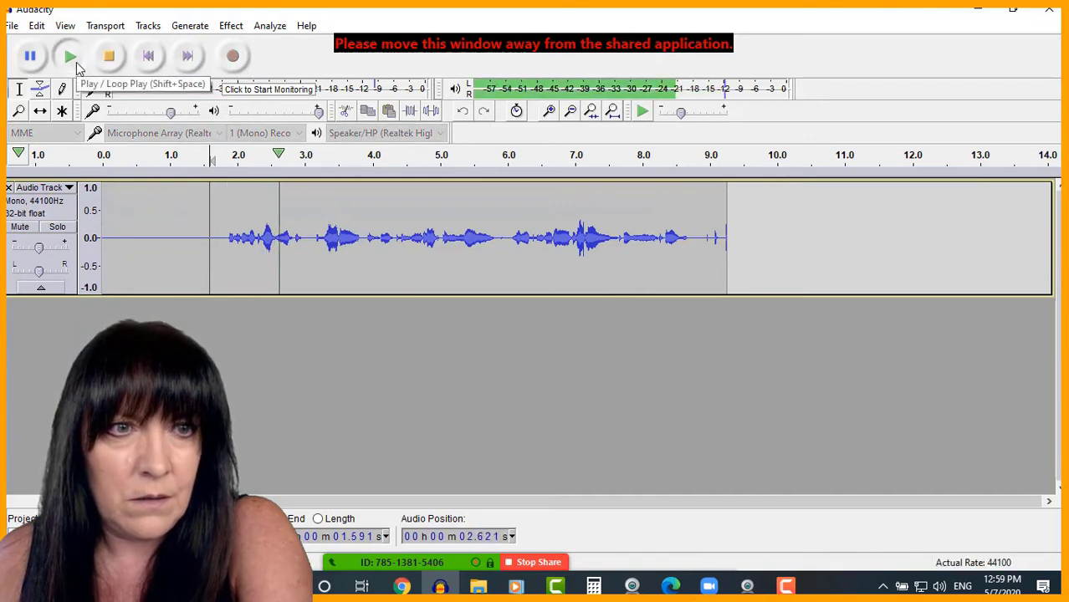
left_click(110, 59)
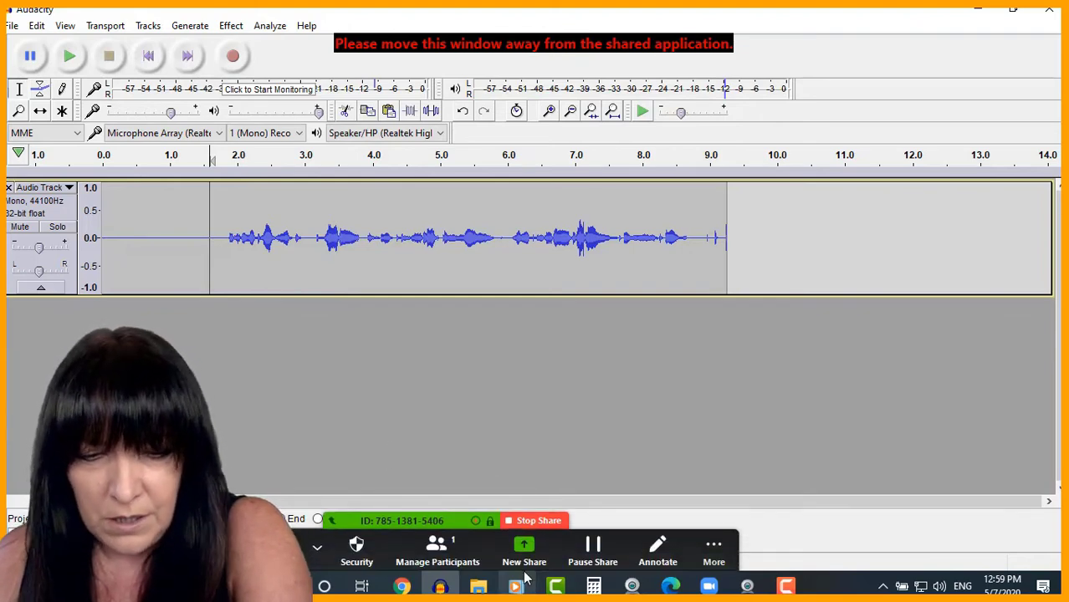
Turn on Share computer sound from the share toolbar's More menu
left_click(712, 551)
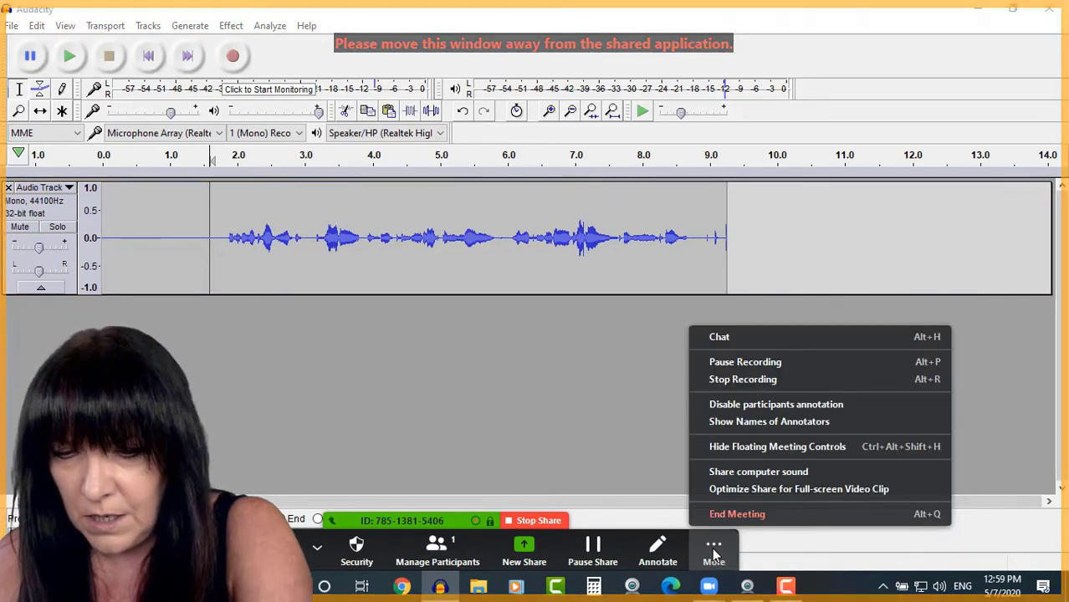
left_click(761, 473)
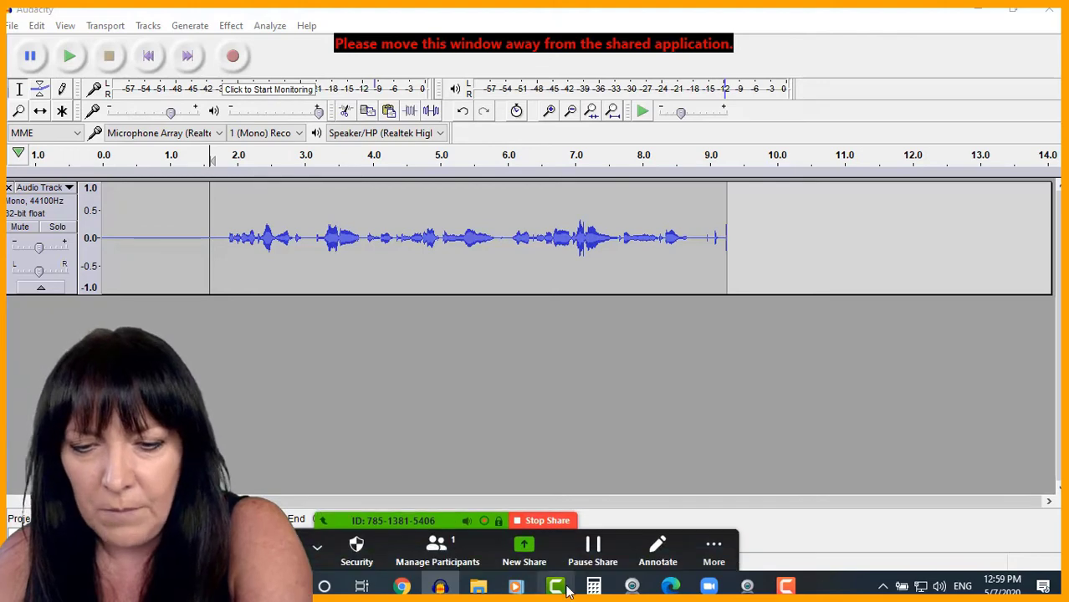
Open the share toolbar's More menu again to reach the participant's YouTube share
left_click(715, 547)
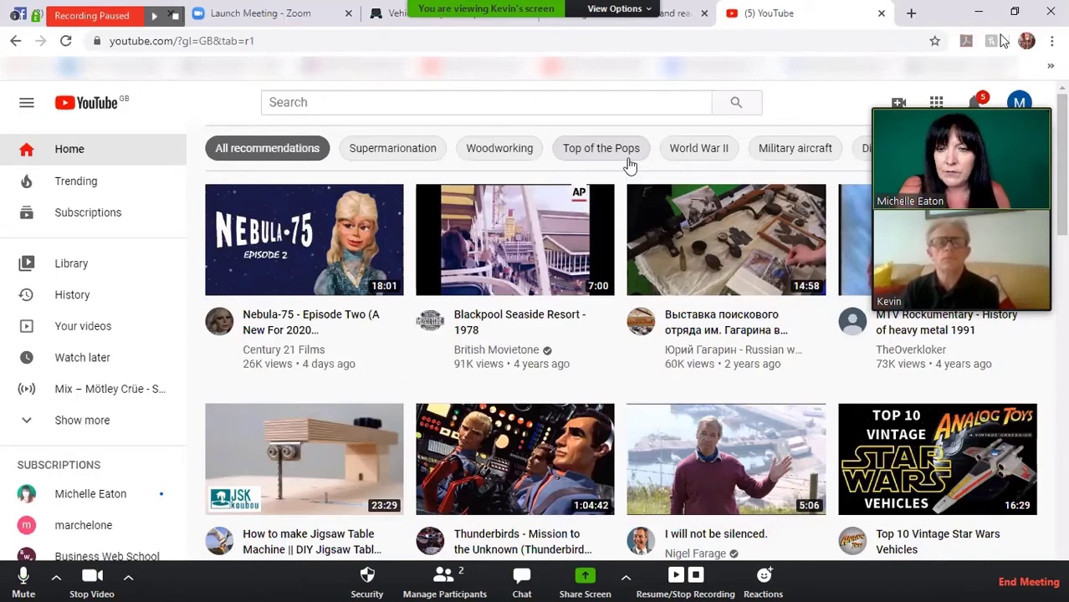
Send a remote control request for the participant's shared screen from View Options
left_click(649, 10)
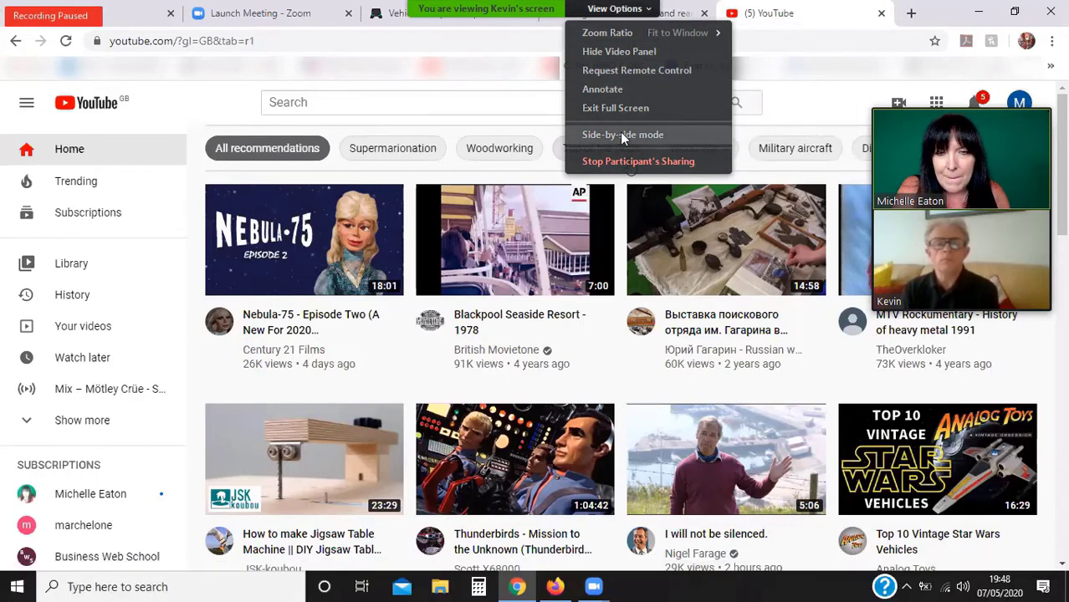
left_click(669, 72)
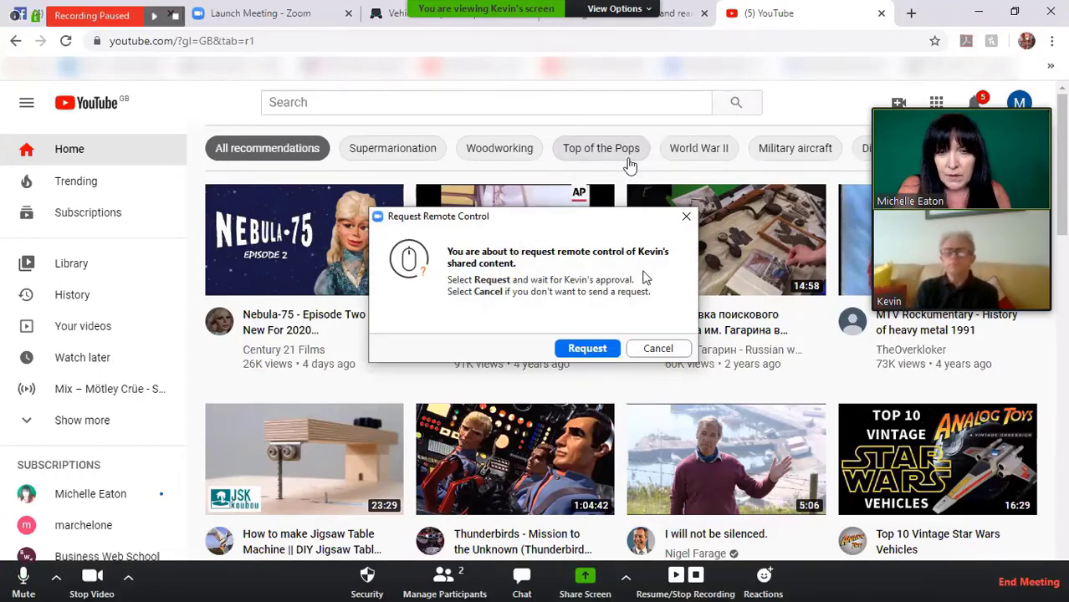
left_click(587, 349)
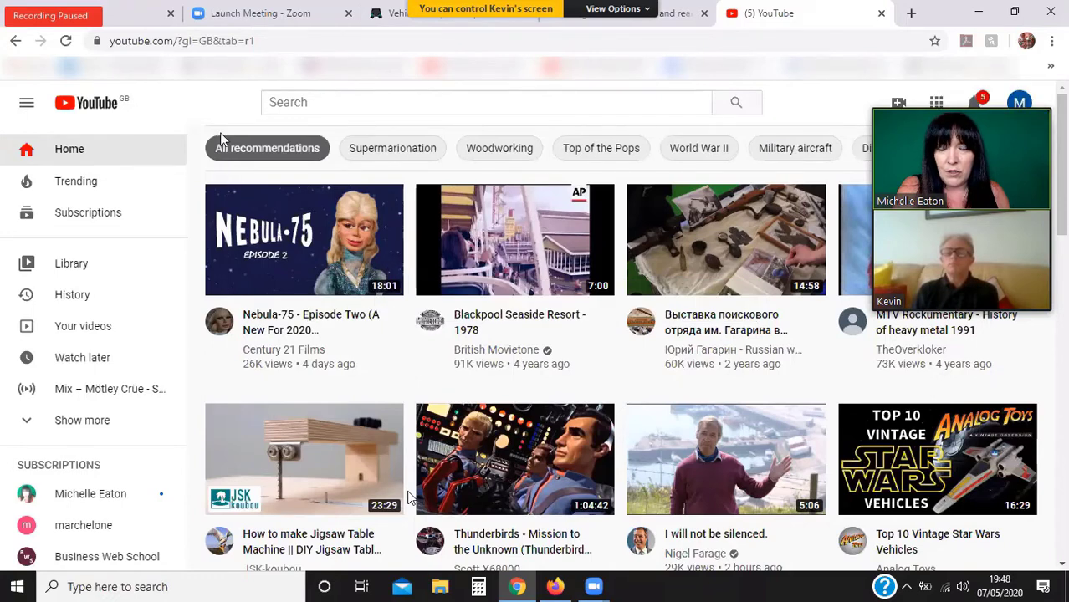
Take control of the shared screen and search YouTube for 'England Will Win It Again'
left_click(288, 109)
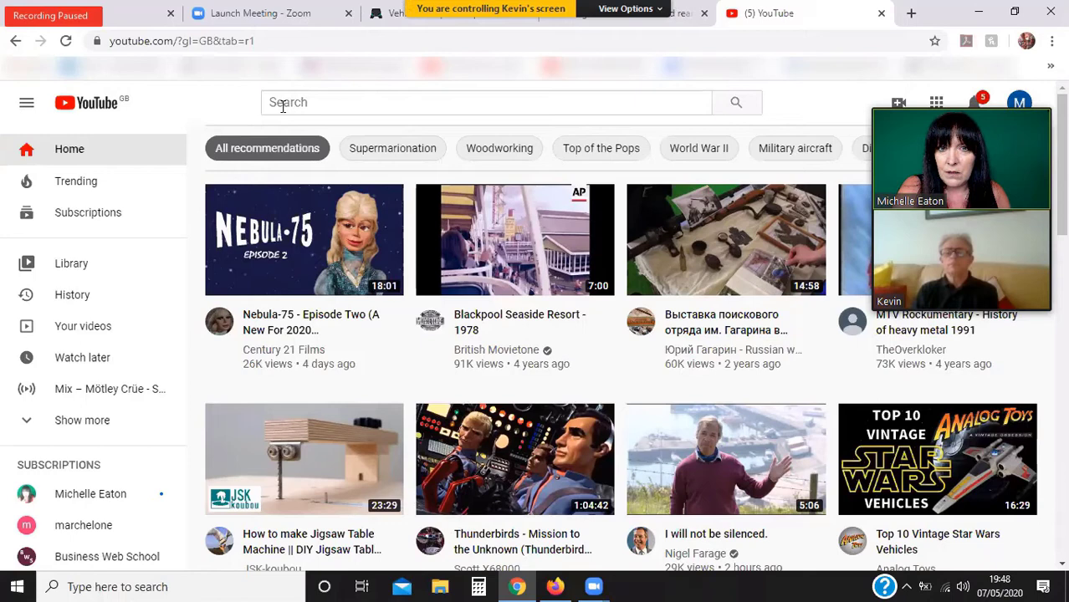
left_click(289, 103)
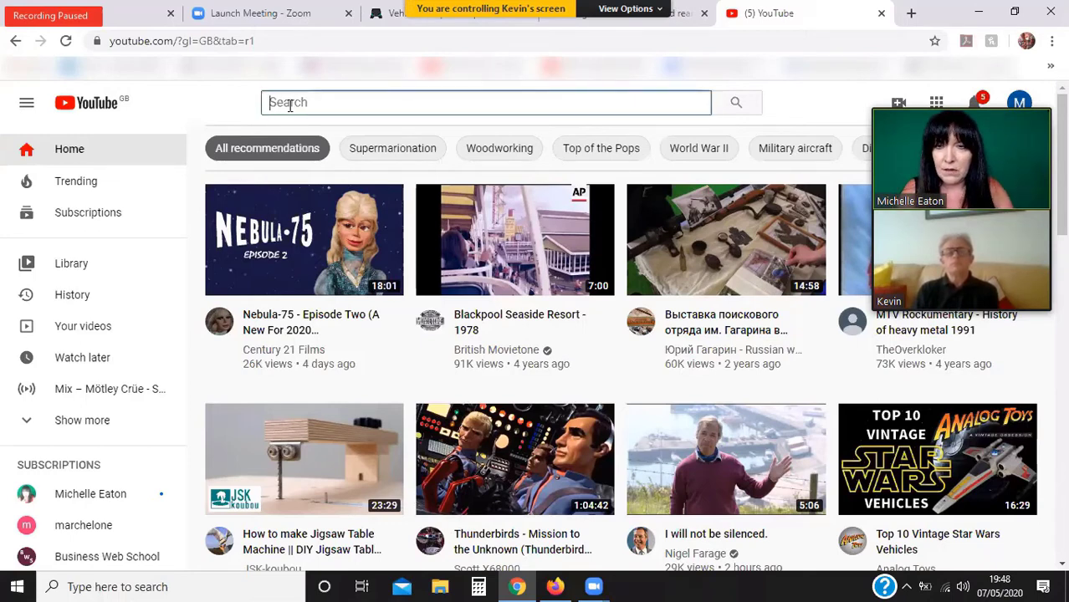
type("Engl")
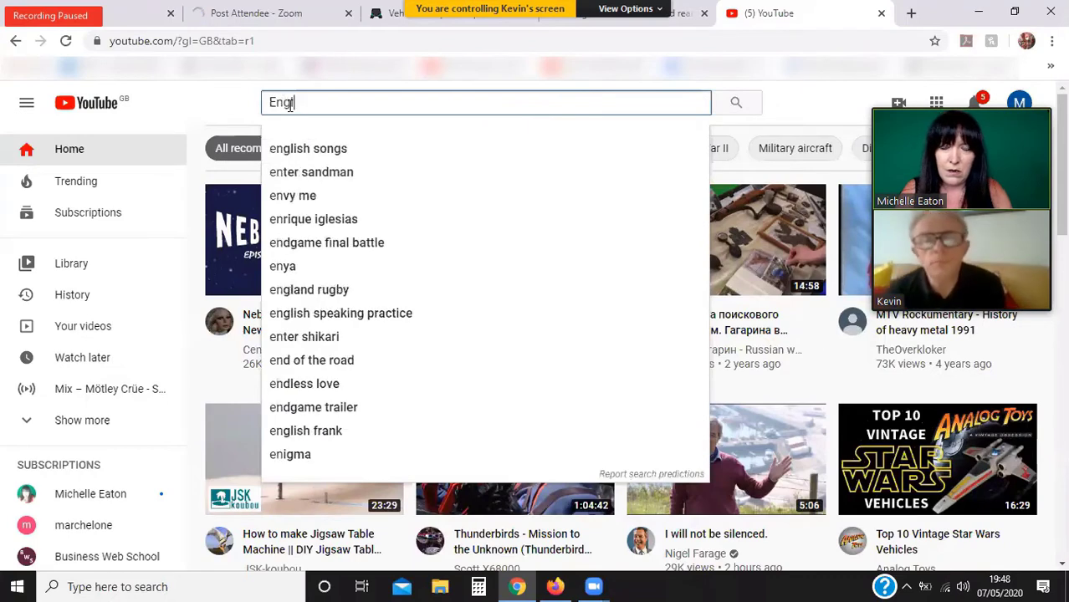
type("and Will")
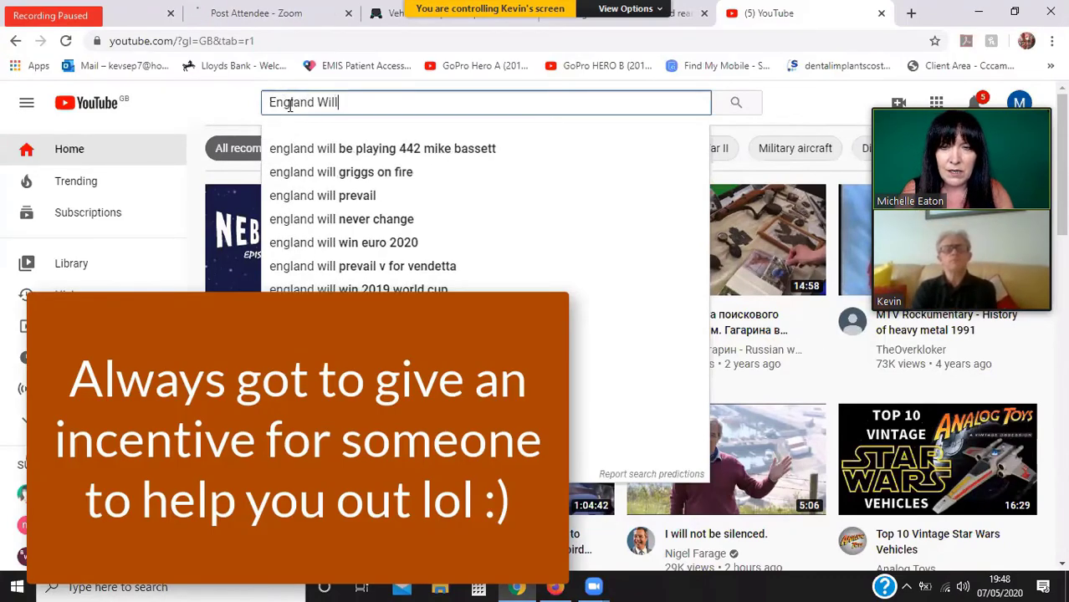
type(" Wi")
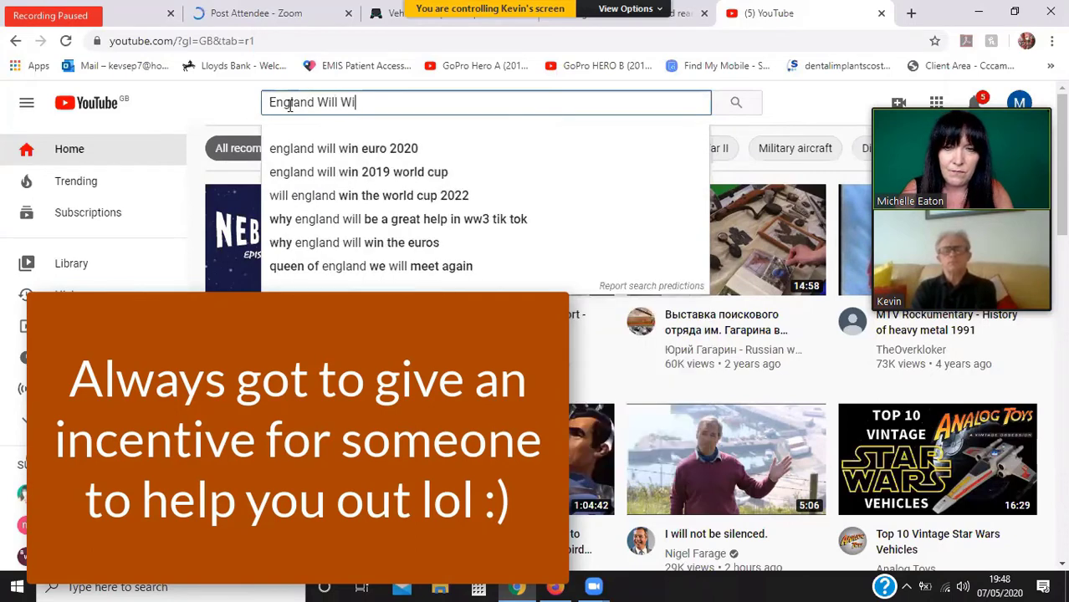
type("n It ")
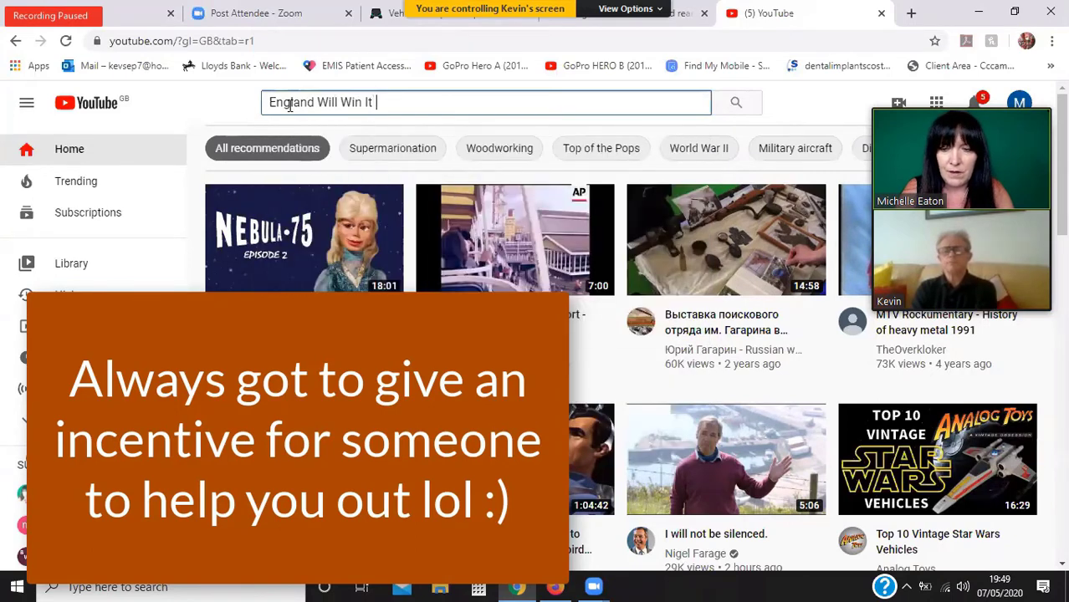
type("Ag")
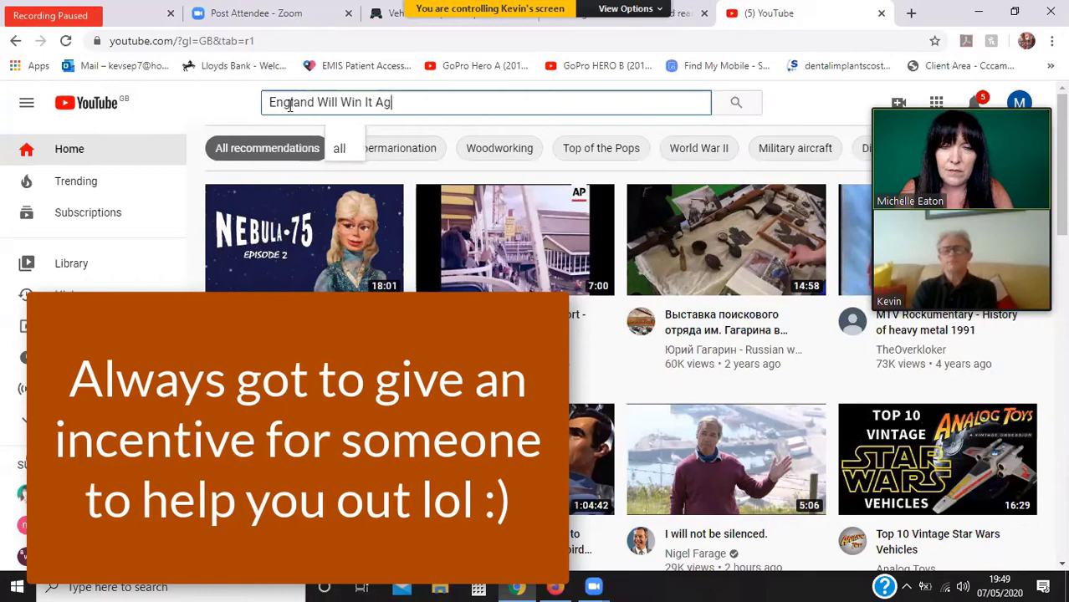
type("ain")
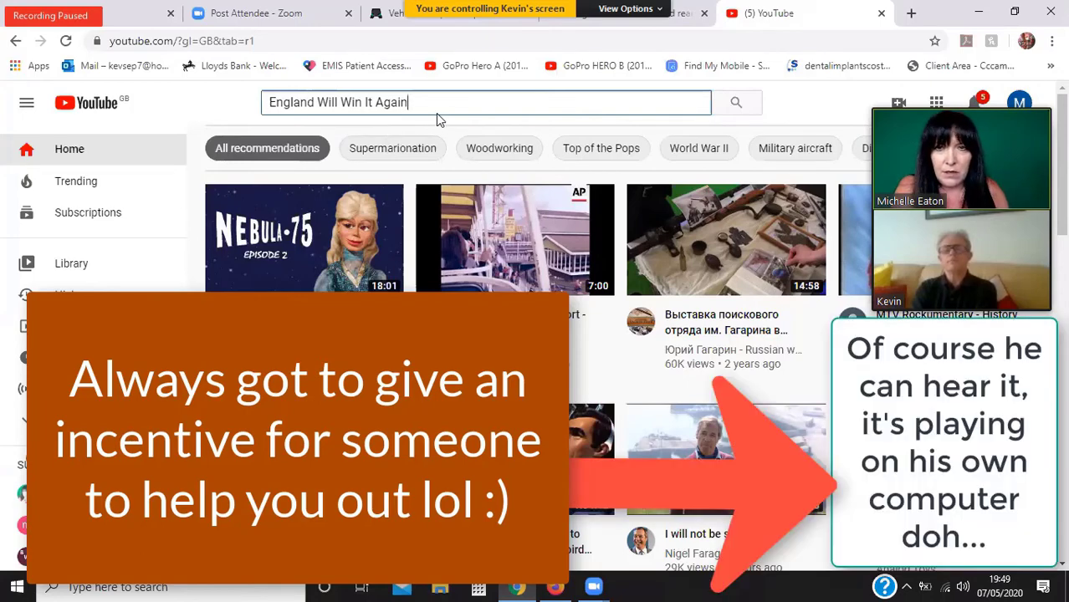
key("Return")
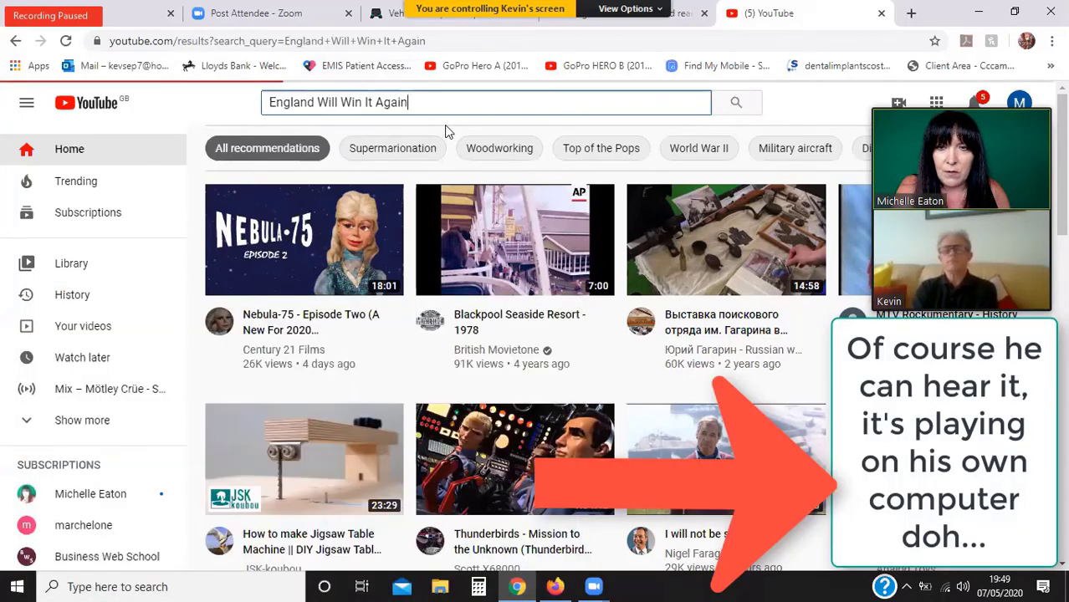
mouse_move(317, 240)
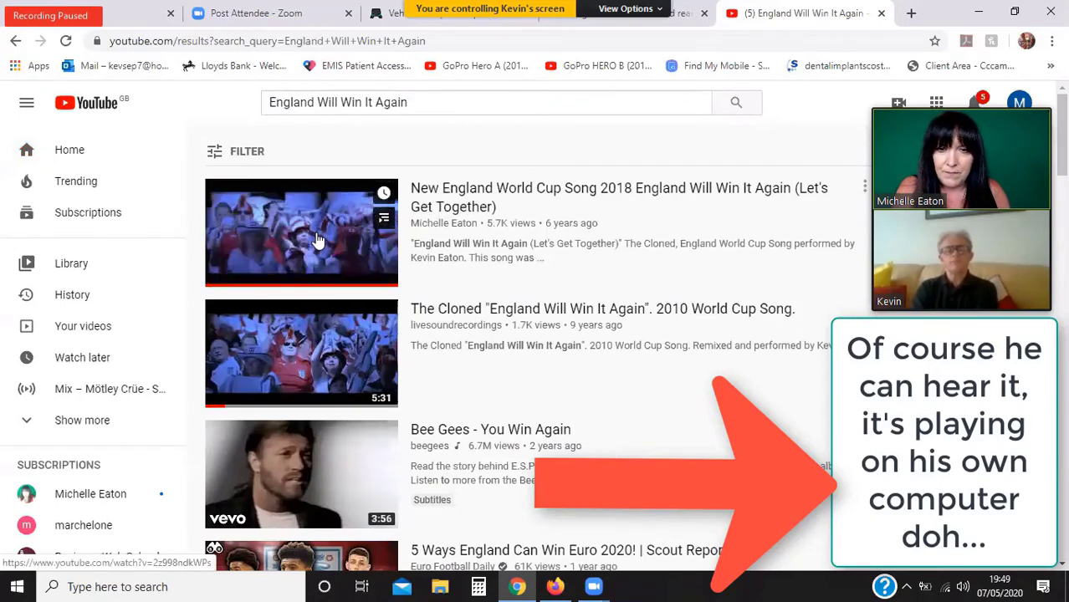
Play the first result from 1:51 to 2:16, then return to the YouTube home page
left_click(317, 241)
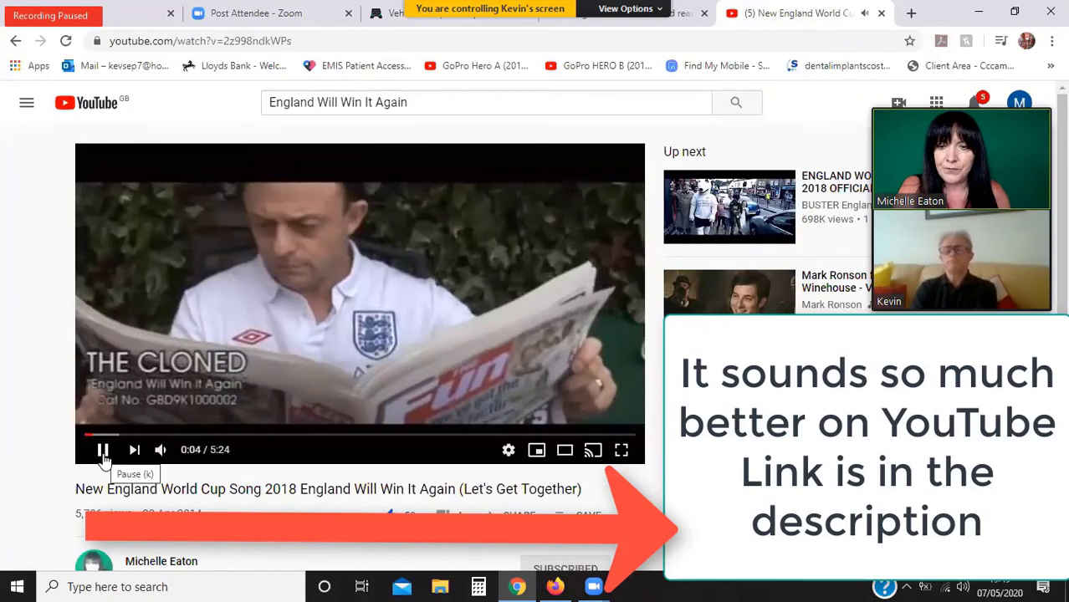
left_click(102, 452)
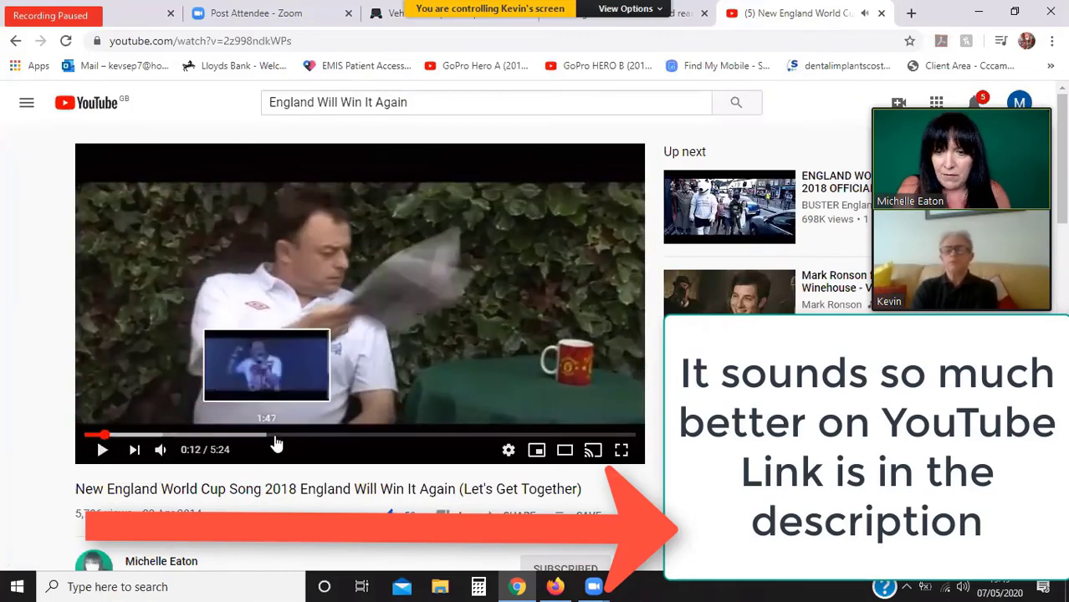
left_click(274, 436)
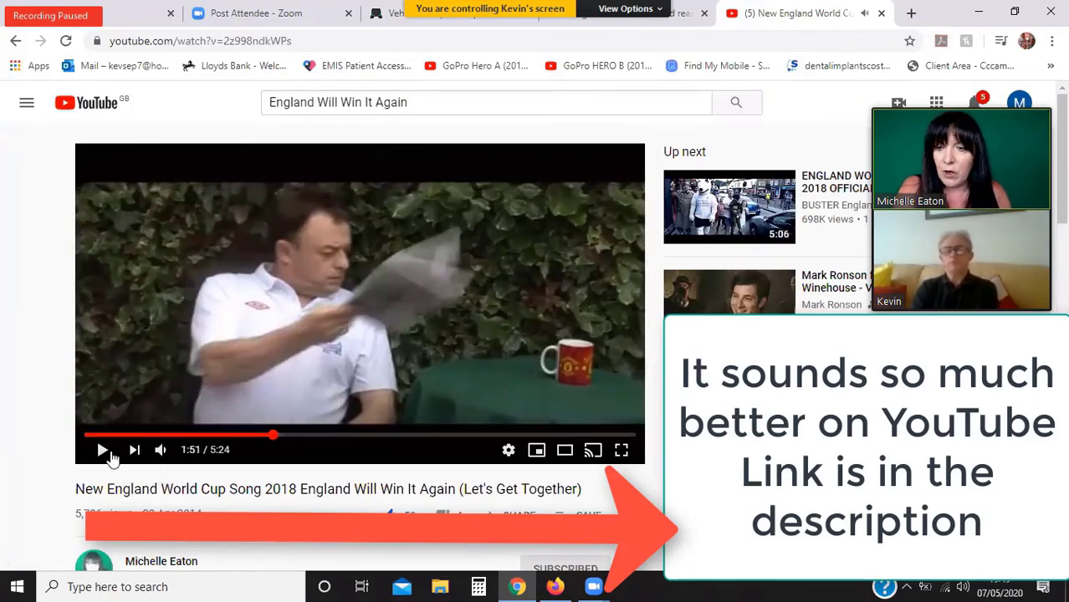
left_click(102, 450)
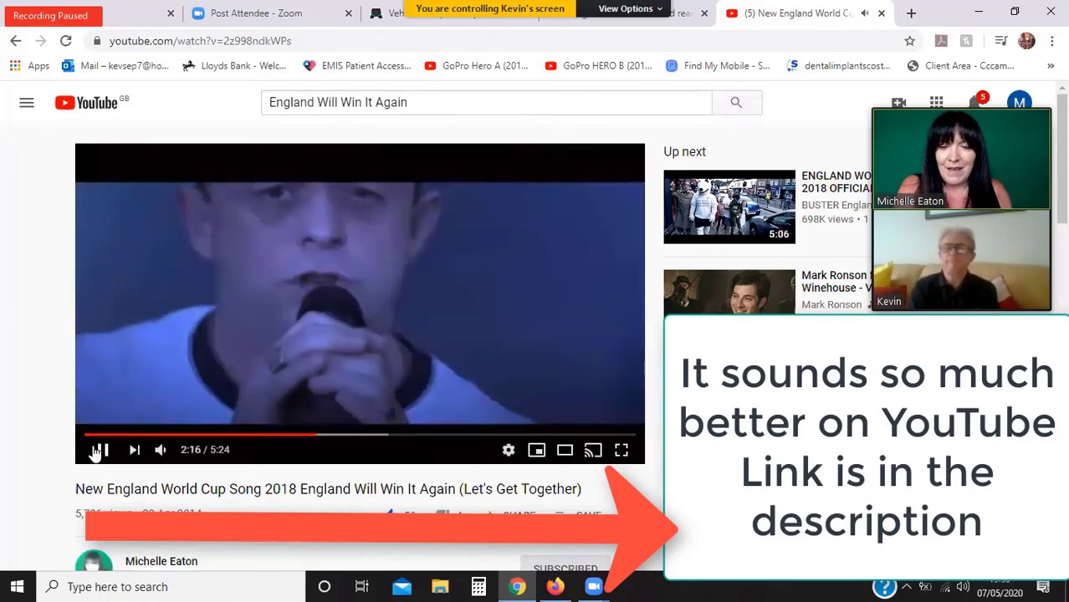
left_click(97, 452)
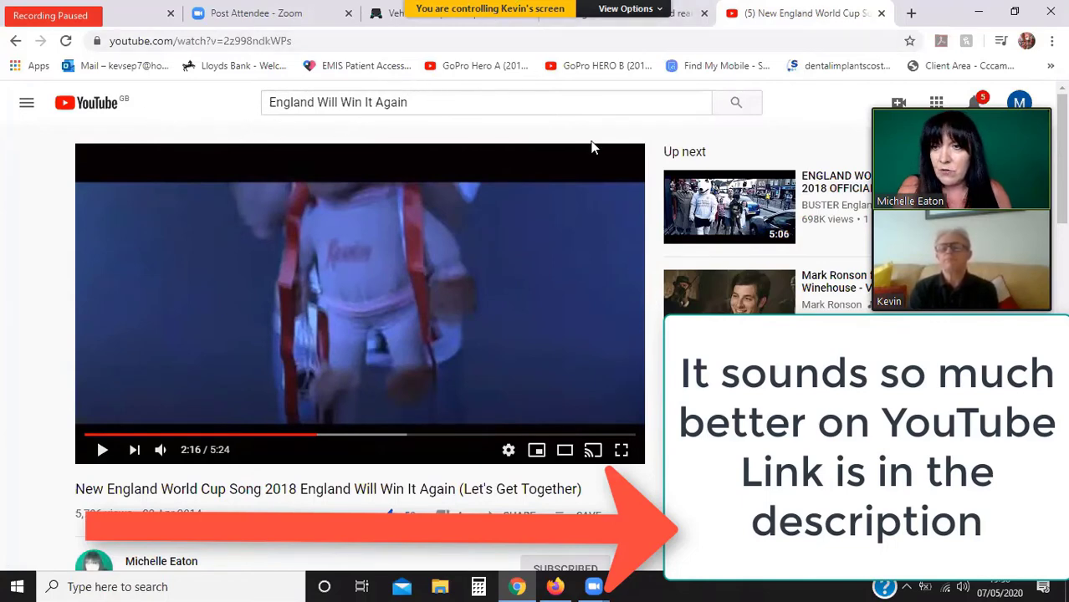
left_click(98, 112)
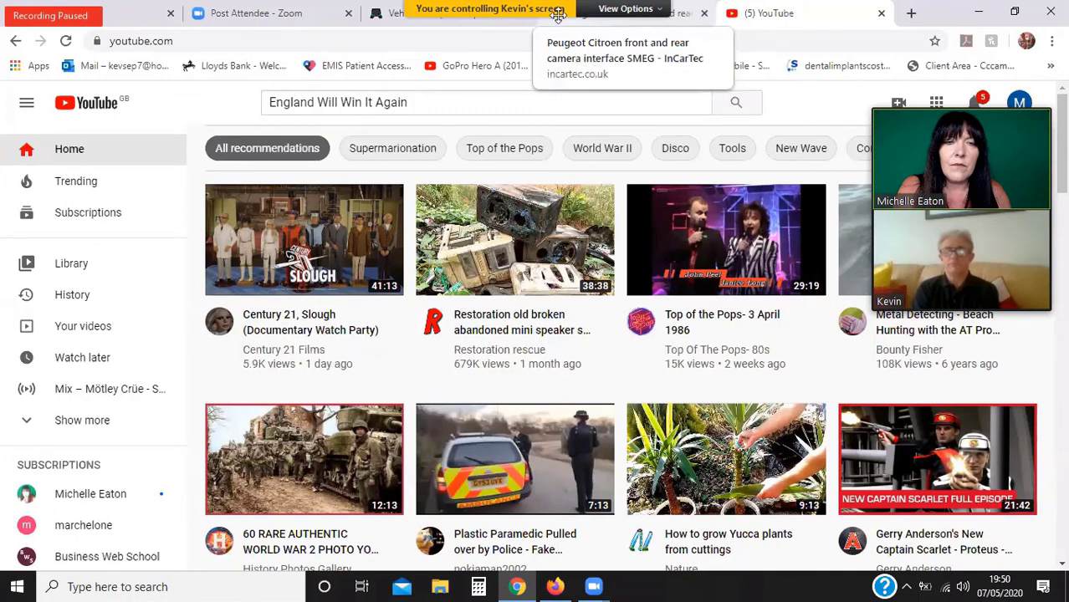
Give up remote control of the participant's screen via View Options
left_click(656, 9)
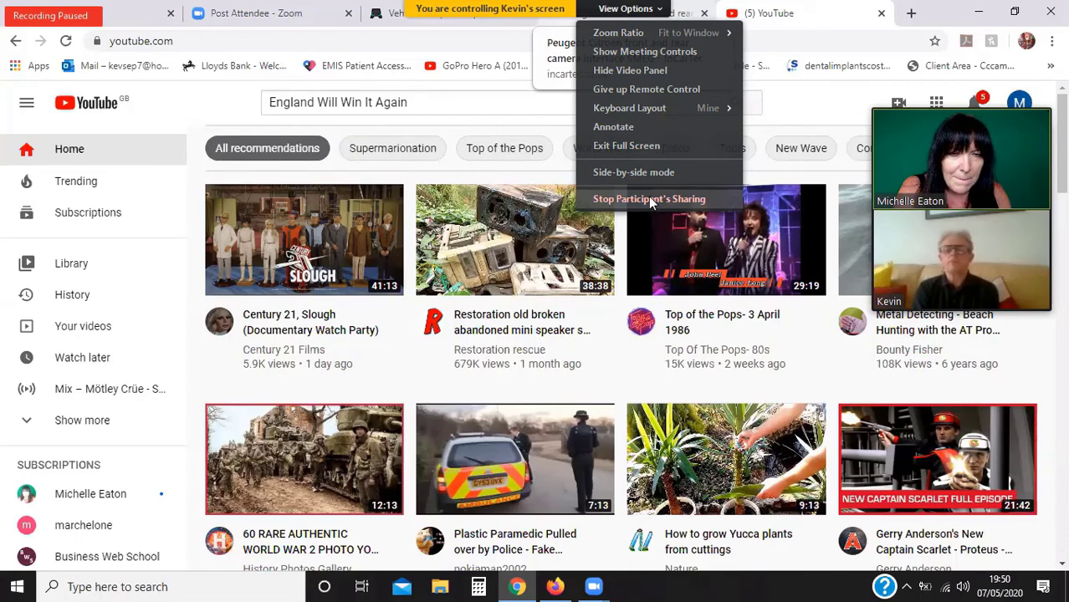
left_click(648, 88)
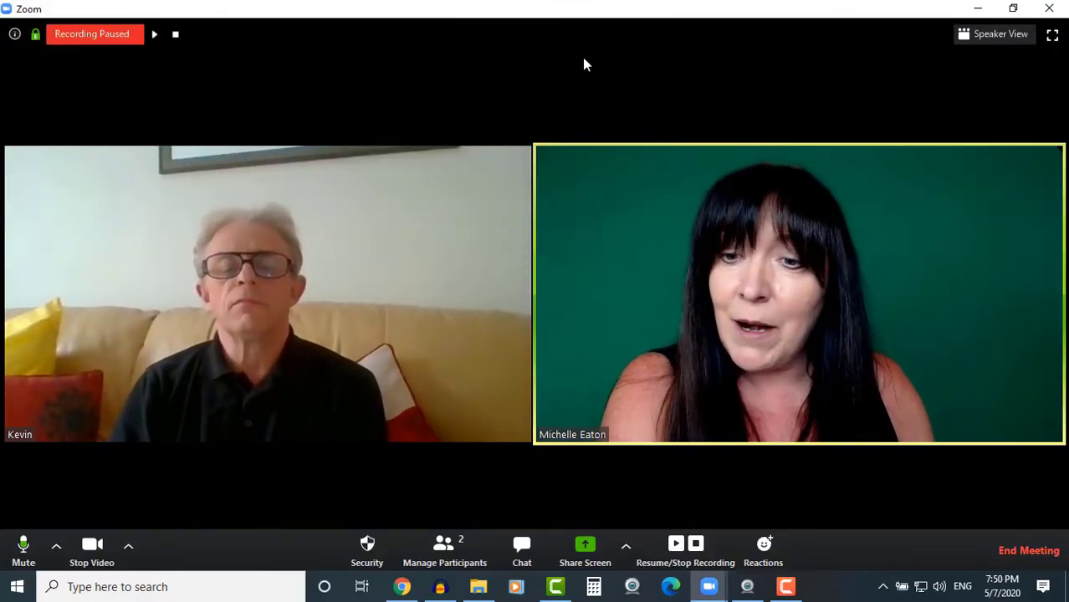
mouse_move(619, 337)
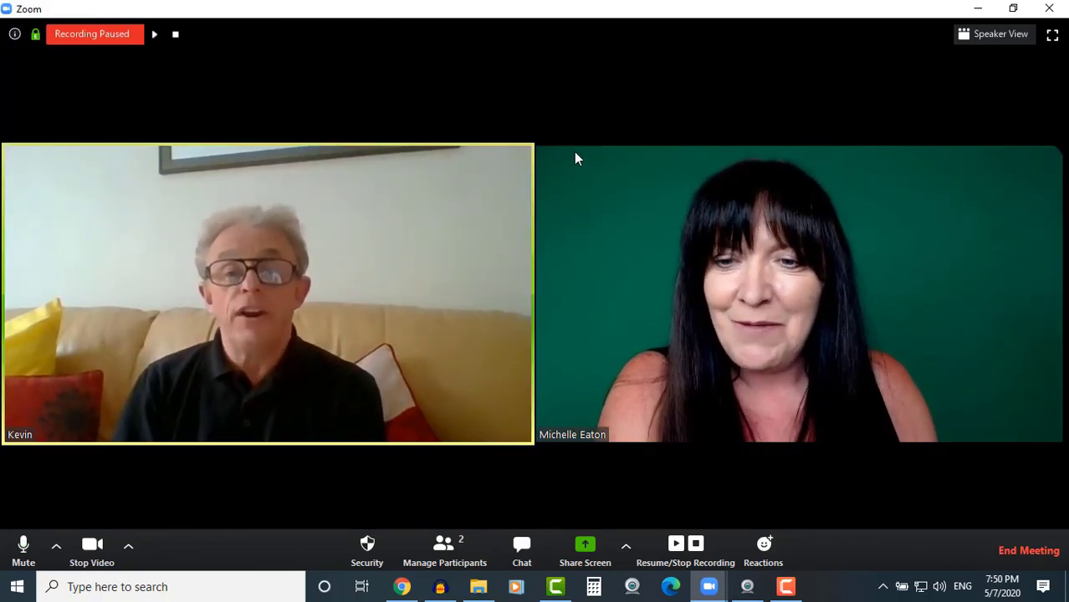
mouse_move(635, 411)
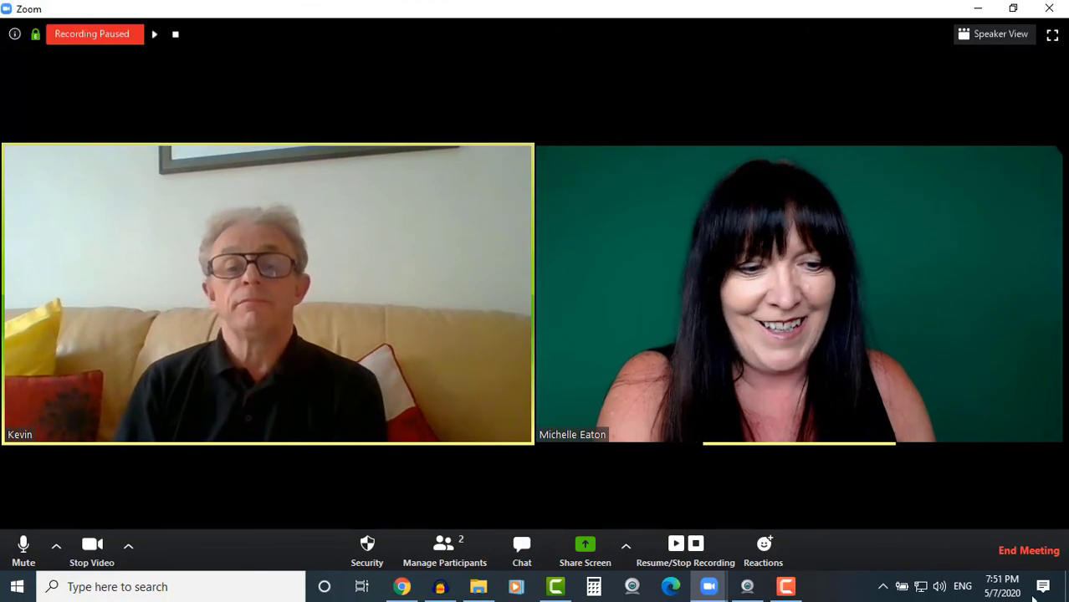